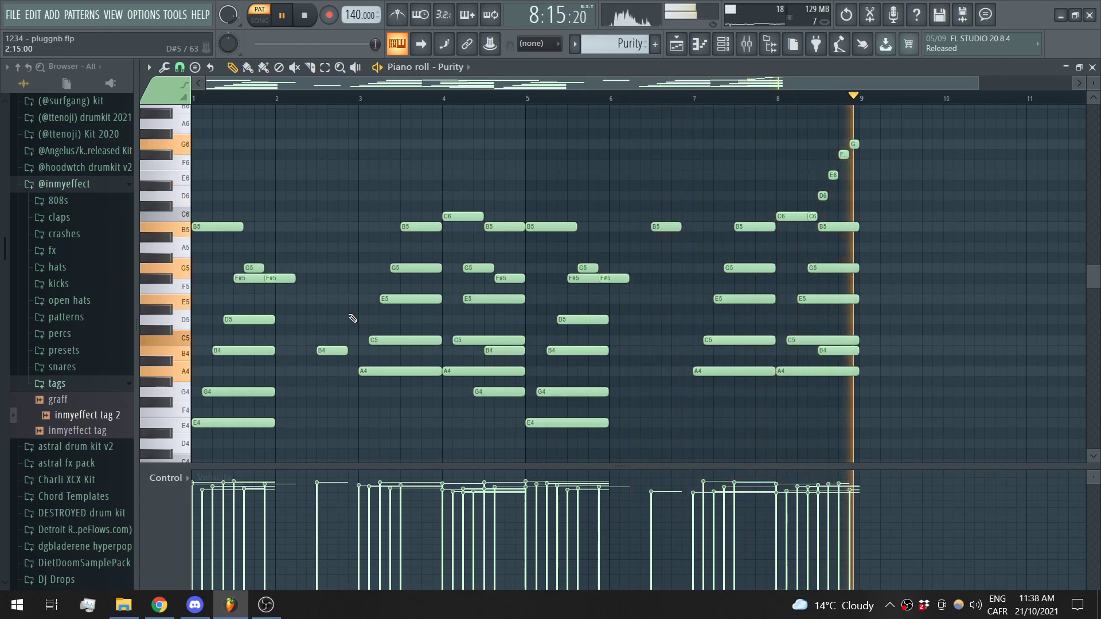
# Step: Stop the Purity pattern and play the Purity #2 pattern with its notes open in the piano roll
pyautogui.press('space')
pyautogui.press('Escape')
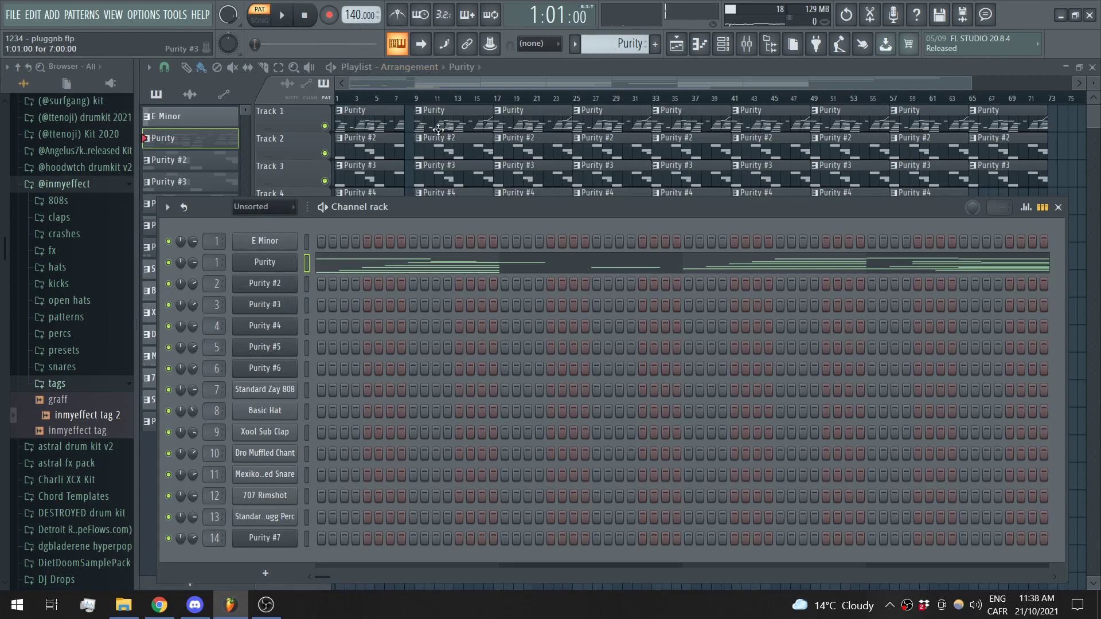
pyautogui.press('KP_Add')
pyautogui.click(467, 289)
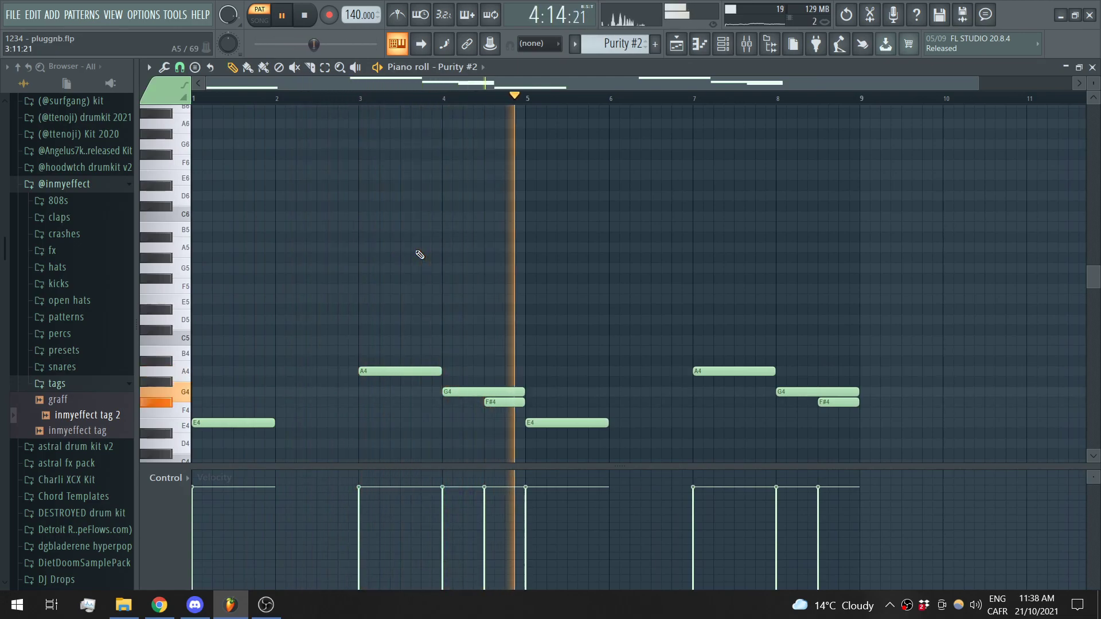
pyautogui.press('Escape')
# Step: Select the Purity #3 pattern and check the instrument presets of the Purity, Purity #2 and Purity #3 channels
pyautogui.moveTo(613, 35); pyautogui.dragTo(613, 42)
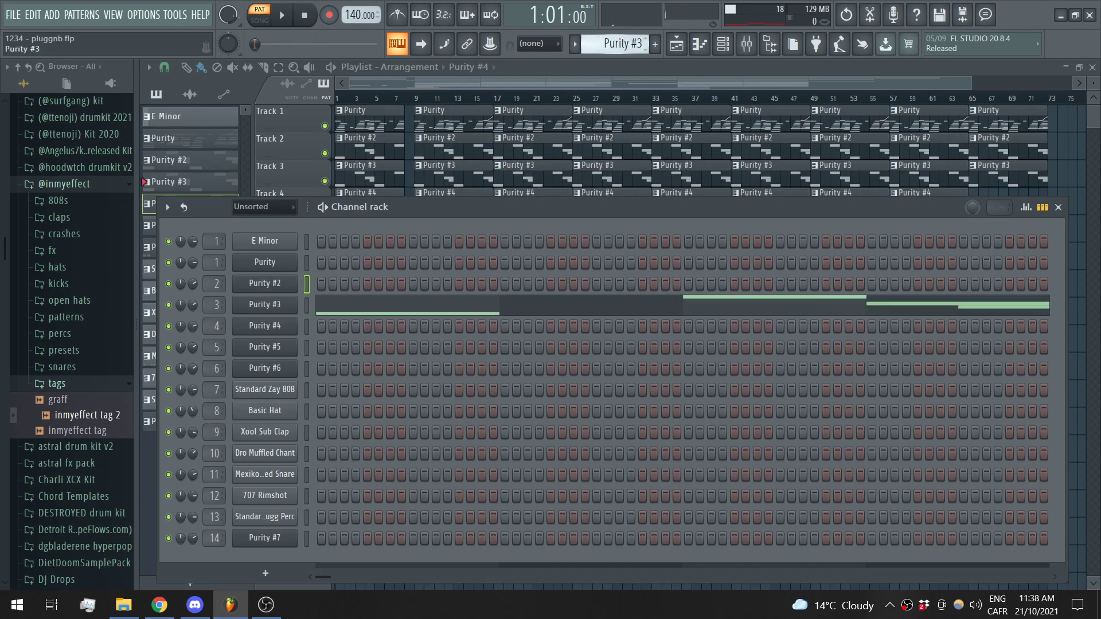
pyautogui.click(271, 265)
pyautogui.click(587, 138)
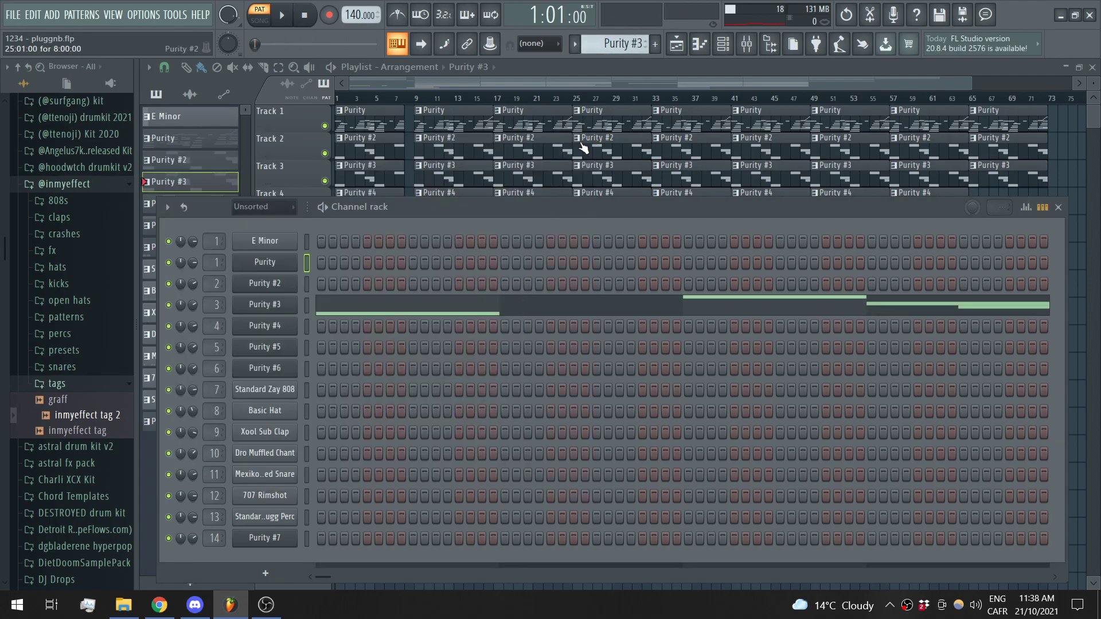
pyautogui.click(271, 284)
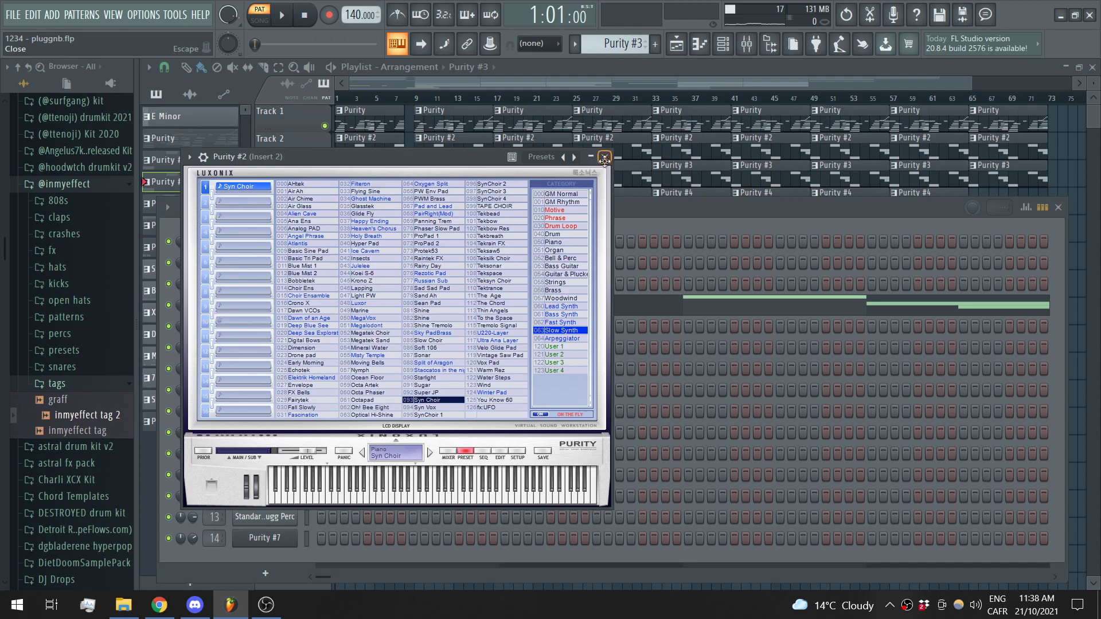
pyautogui.click(605, 157)
pyautogui.click(270, 305)
pyautogui.click(635, 140)
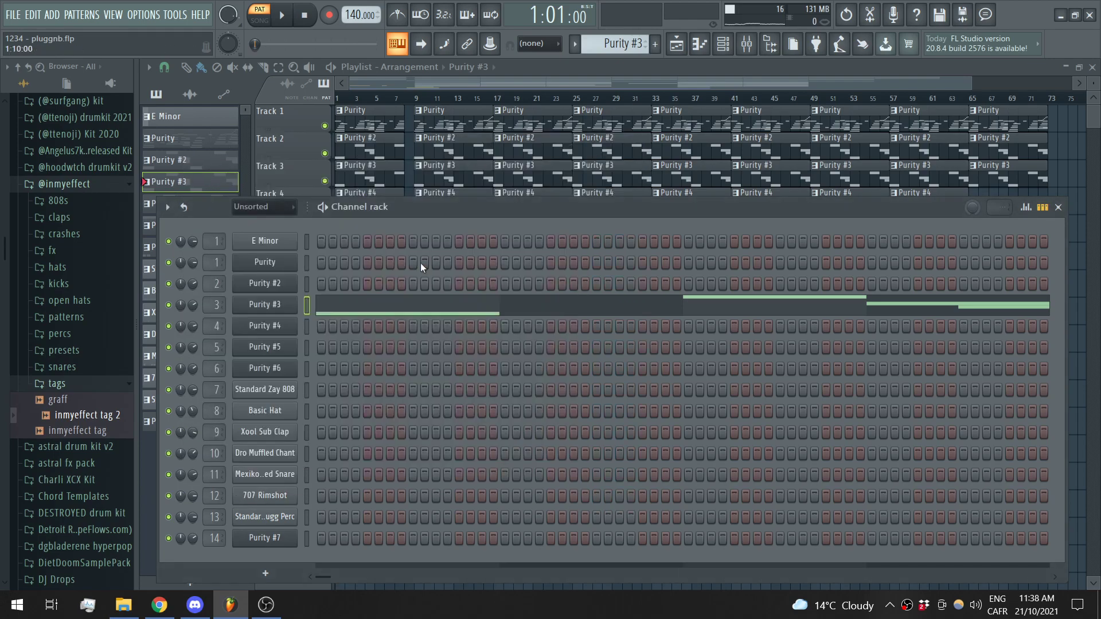
# Step: Open the Purity #3 notes in the piano roll and play the pattern
pyautogui.click(414, 311)
pyautogui.press('space')
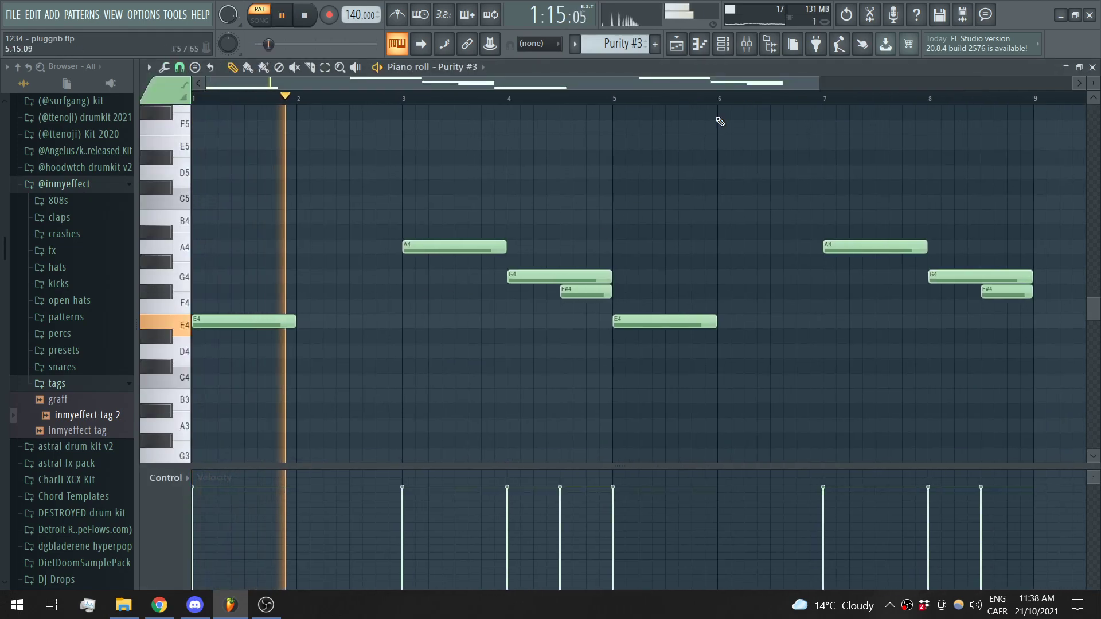
pyautogui.scroll(-3, 585, 207)
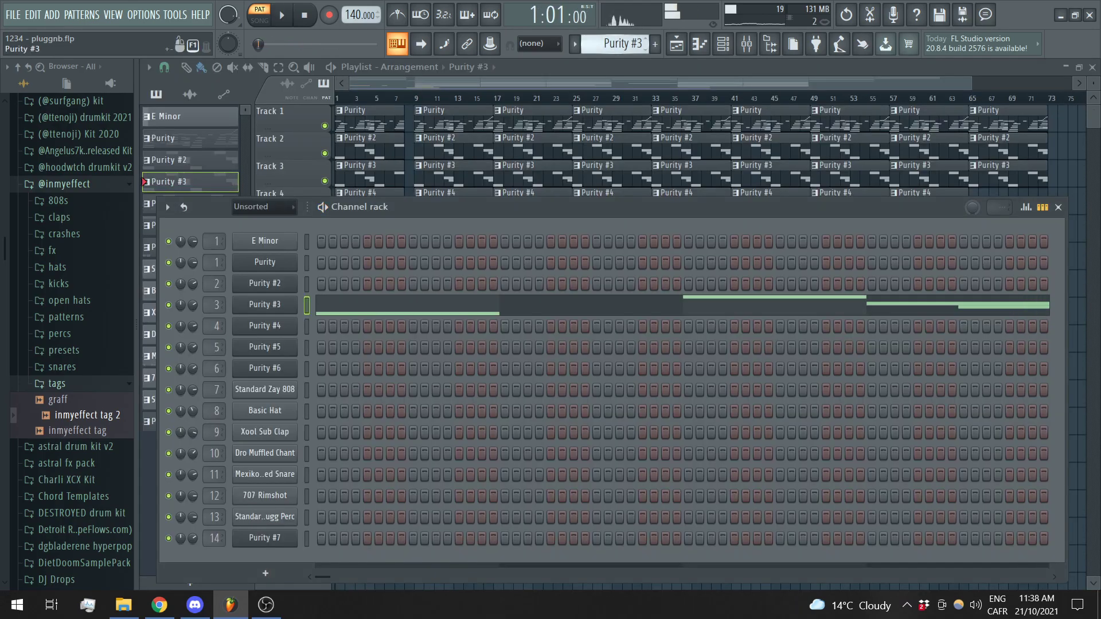
# Step: Switch to the Purity #4 pattern and play it with its melody shown in the piano roll
pyautogui.press('KP_Add')
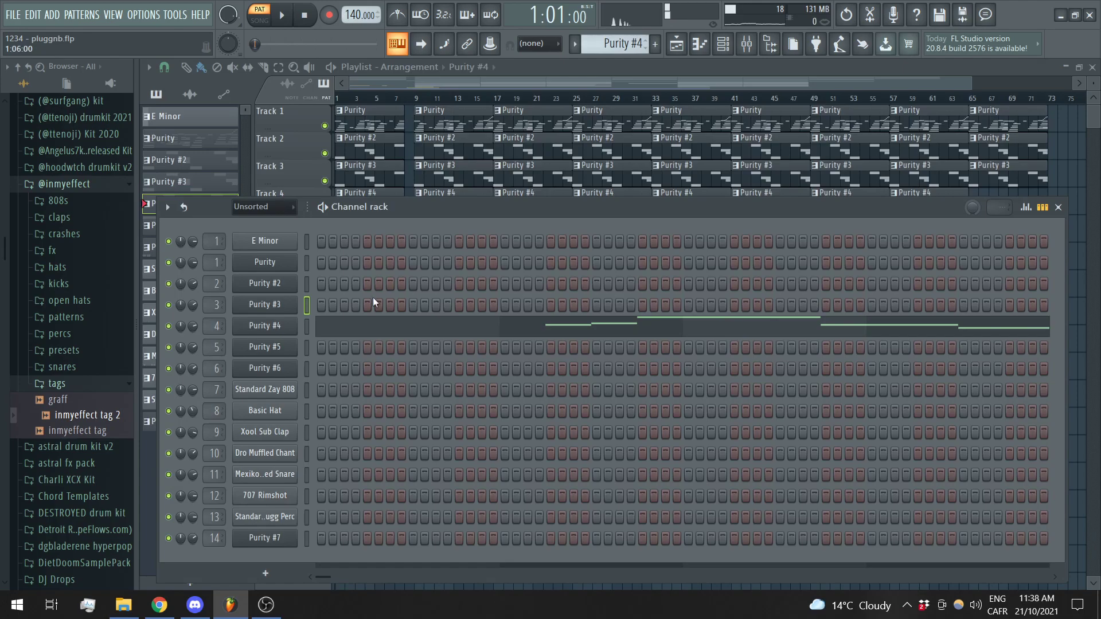
pyautogui.click(374, 321)
pyautogui.press('space')
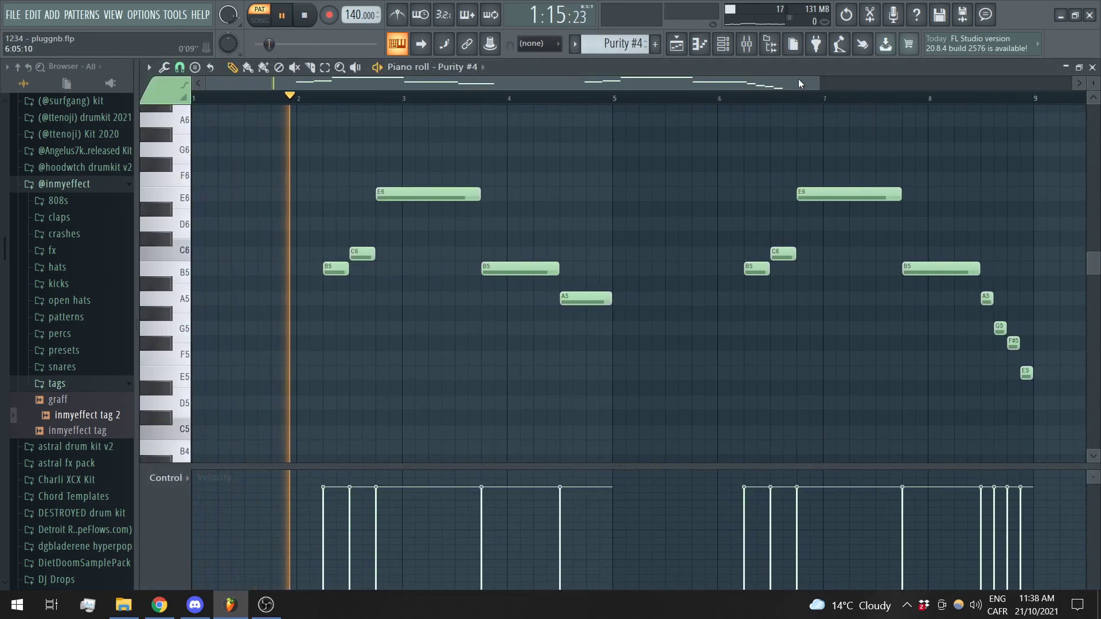
pyautogui.scroll(-3, 458, 222)
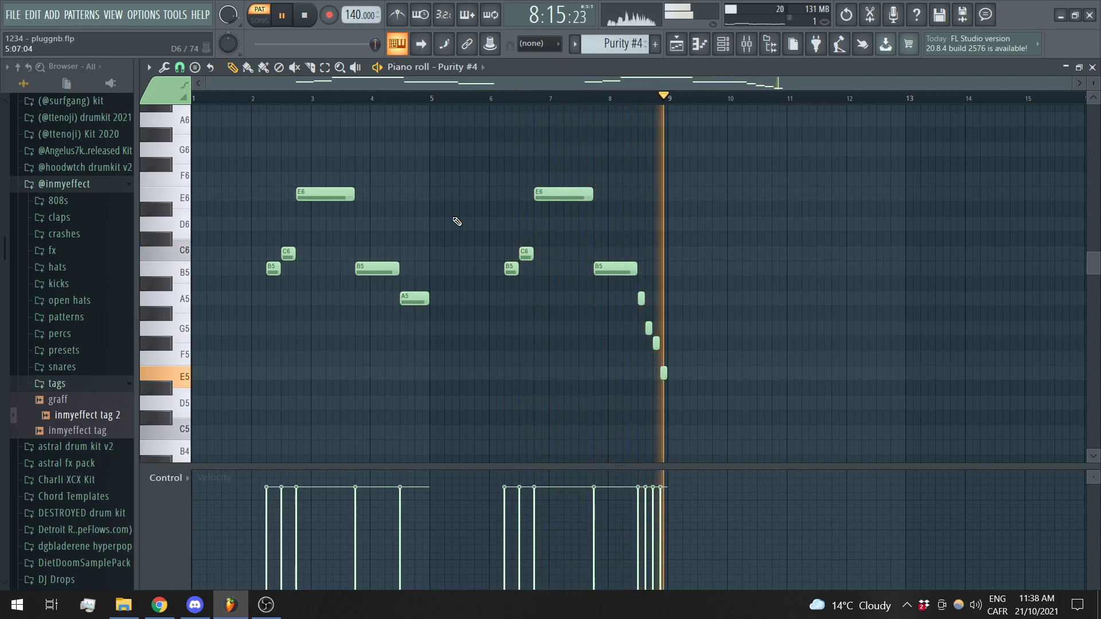
pyautogui.press('Escape')
# Step: Switch to the Purity #5 pattern and review its notes in the piano roll during playback
pyautogui.scroll(-1, 625, 44)
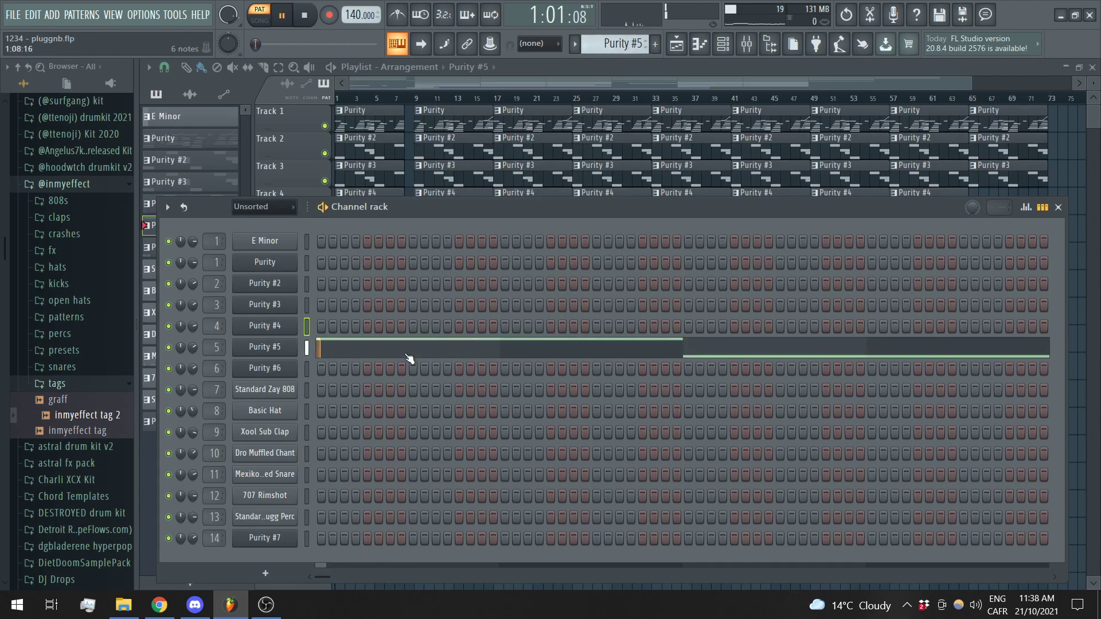
pyautogui.click(407, 353)
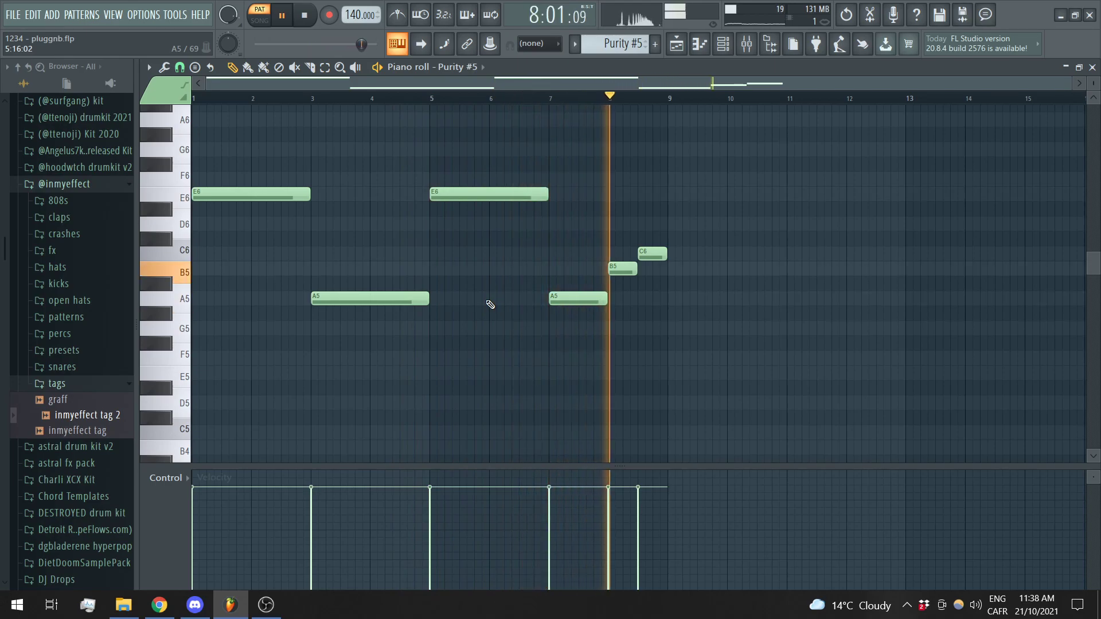
pyautogui.press('F7')
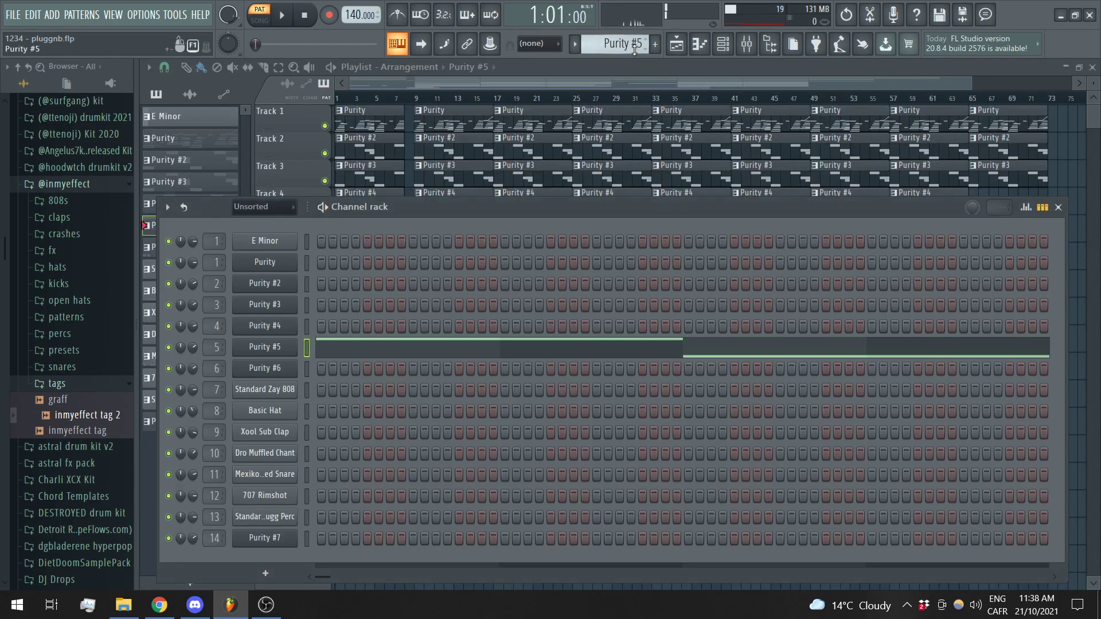
# Step: Switch to the Purity #6 pattern and review its notes in the piano roll during playback
pyautogui.scroll(-1, 634, 51)
pyautogui.click(463, 380)
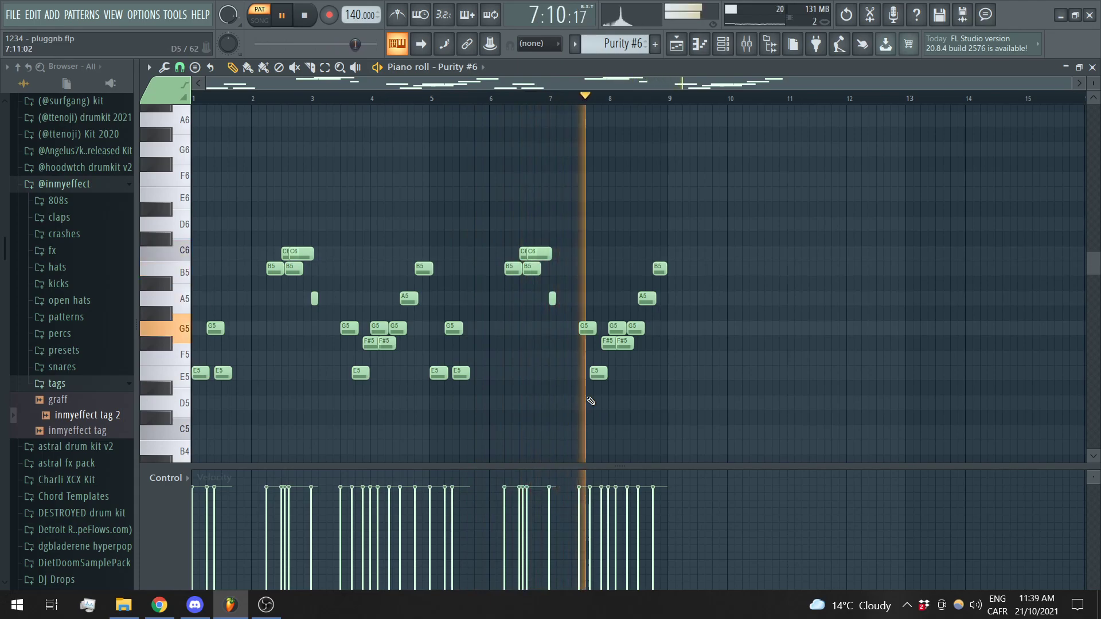
pyautogui.press('F7')
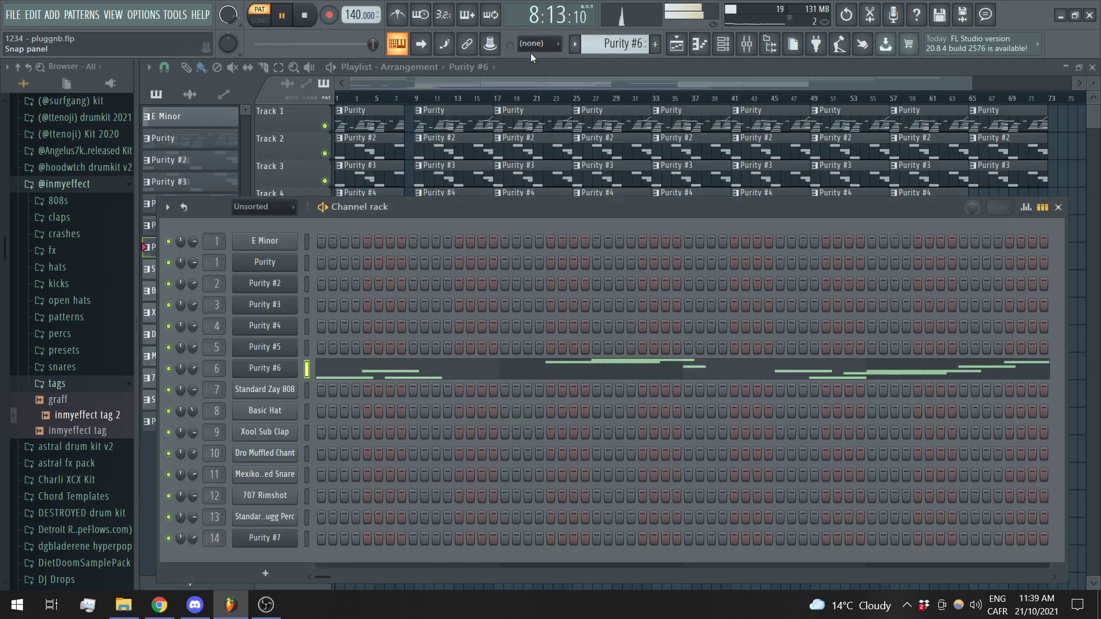
# Step: Switch to the Standard Zay 808 pattern and play it with its whole bassline visible in the piano roll
pyautogui.press('KP_Add')
pyautogui.click(422, 389)
pyautogui.press('space')
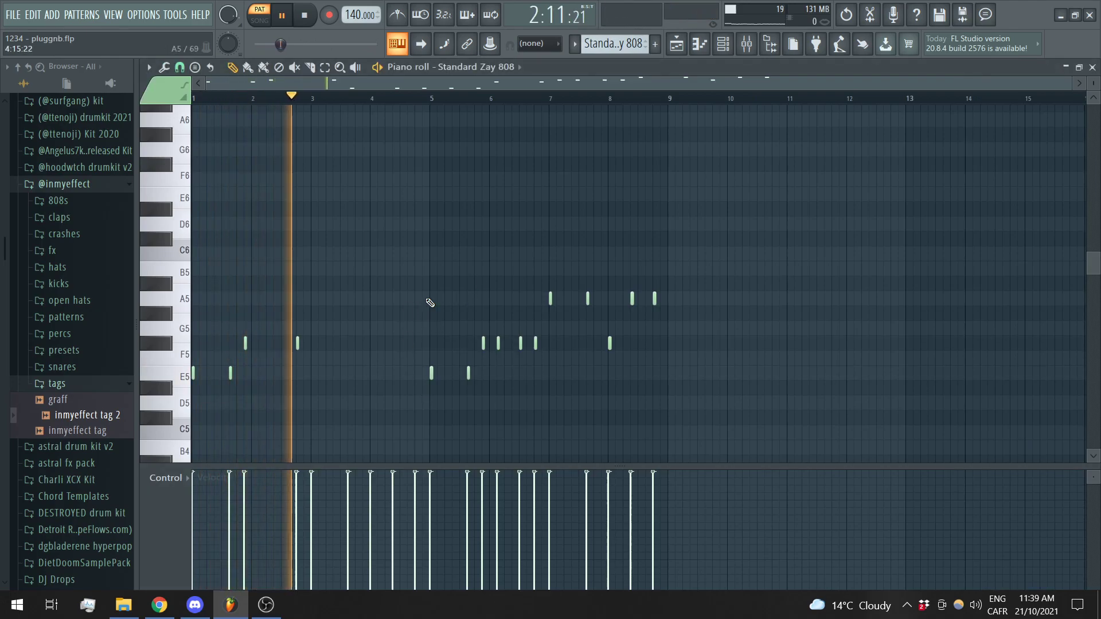
pyautogui.scroll(-3, 427, 302)
pyautogui.scroll(2, 508, 345)
pyautogui.moveTo(818, 85); pyautogui.dragTo(1072, 84)
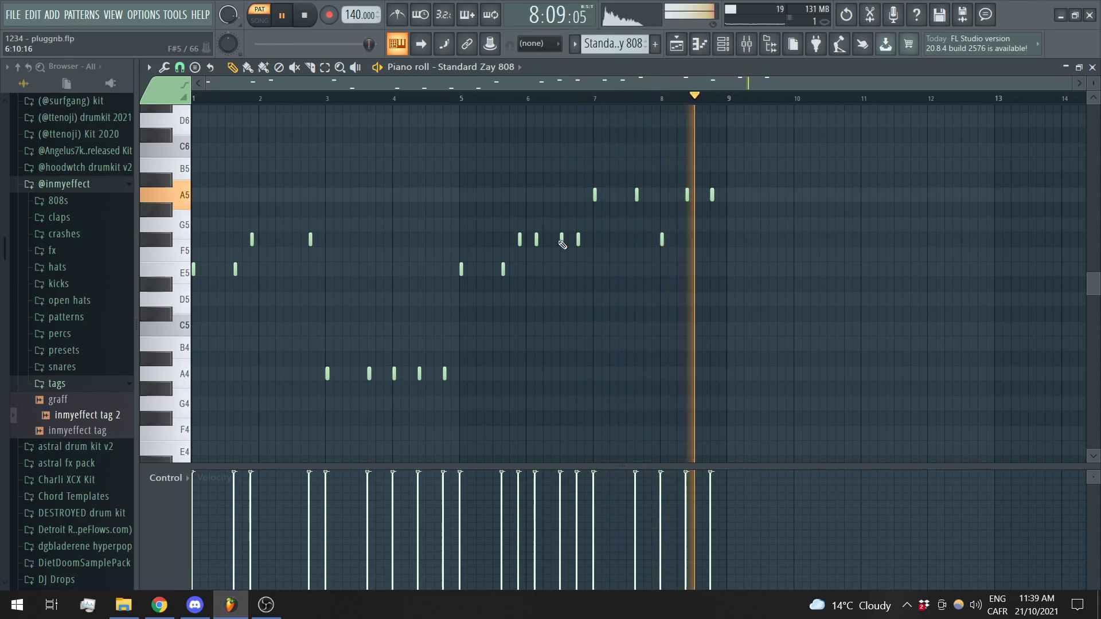
pyautogui.press('F7')
# Step: Review the Xool Sub Clap and Dro Muffled Chant patterns in the piano roll
pyautogui.moveTo(614, 45); pyautogui.dragTo(614, 50)
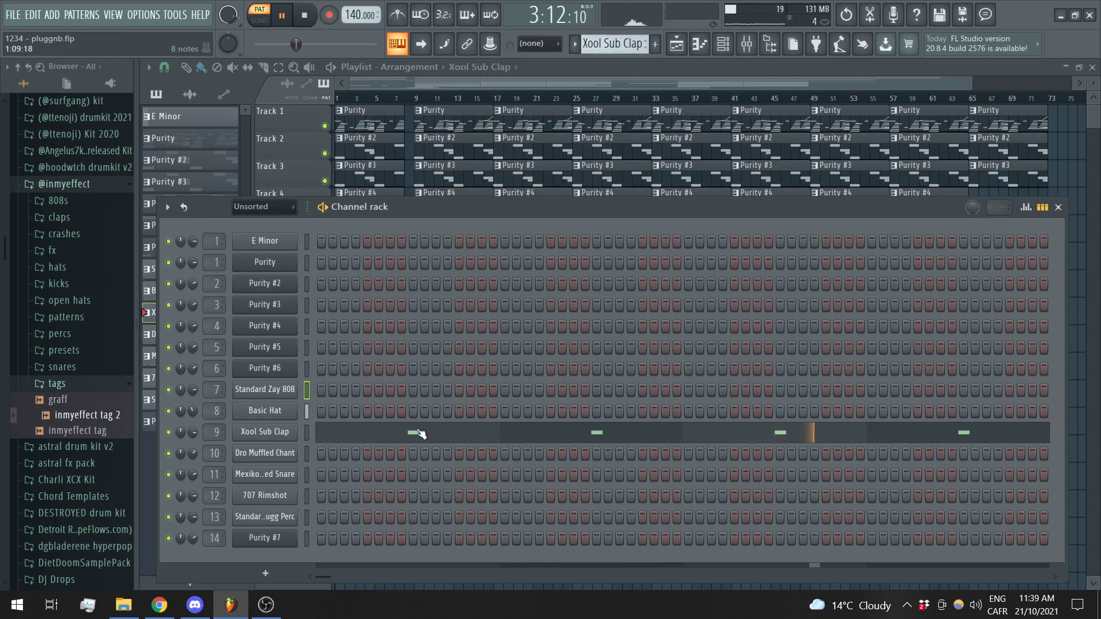
pyautogui.click(422, 434)
pyautogui.press('F7')
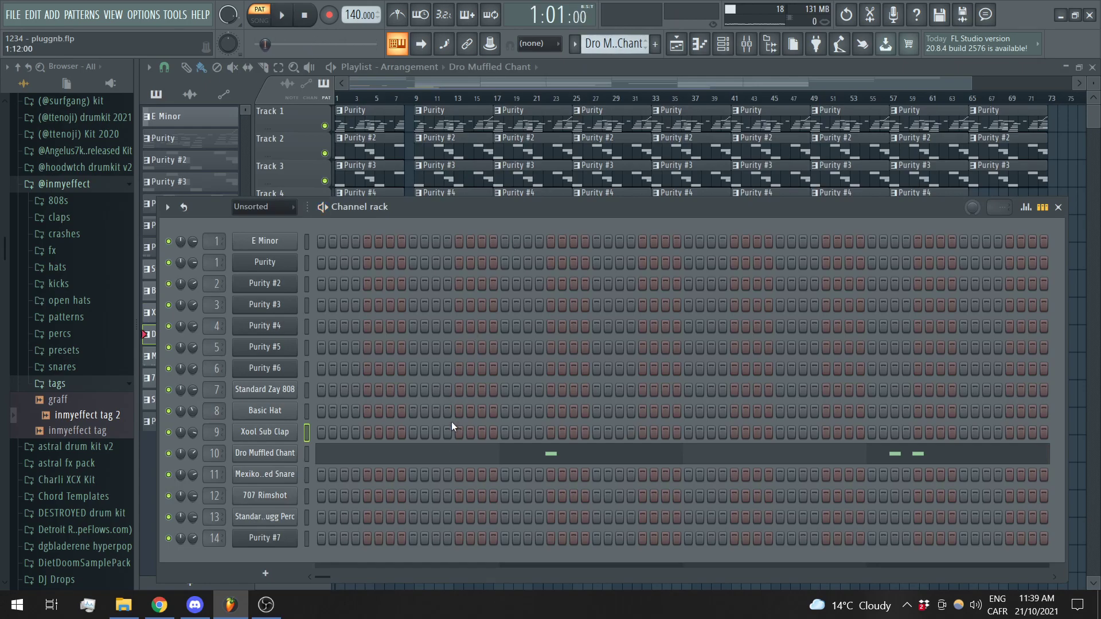
pyautogui.click(454, 458)
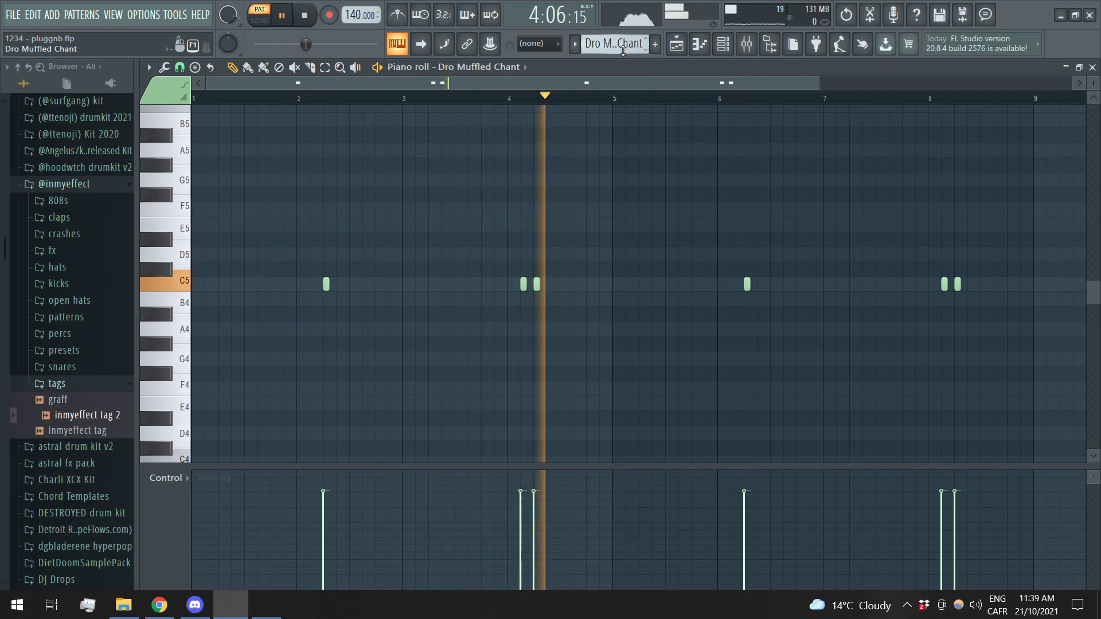
# Step: Switch to the MexikoDro Layered Snare pattern and review its hits in the piano roll during playback
pyautogui.moveTo(622, 50); pyautogui.dragTo(623, 56)
pyautogui.press('F7')
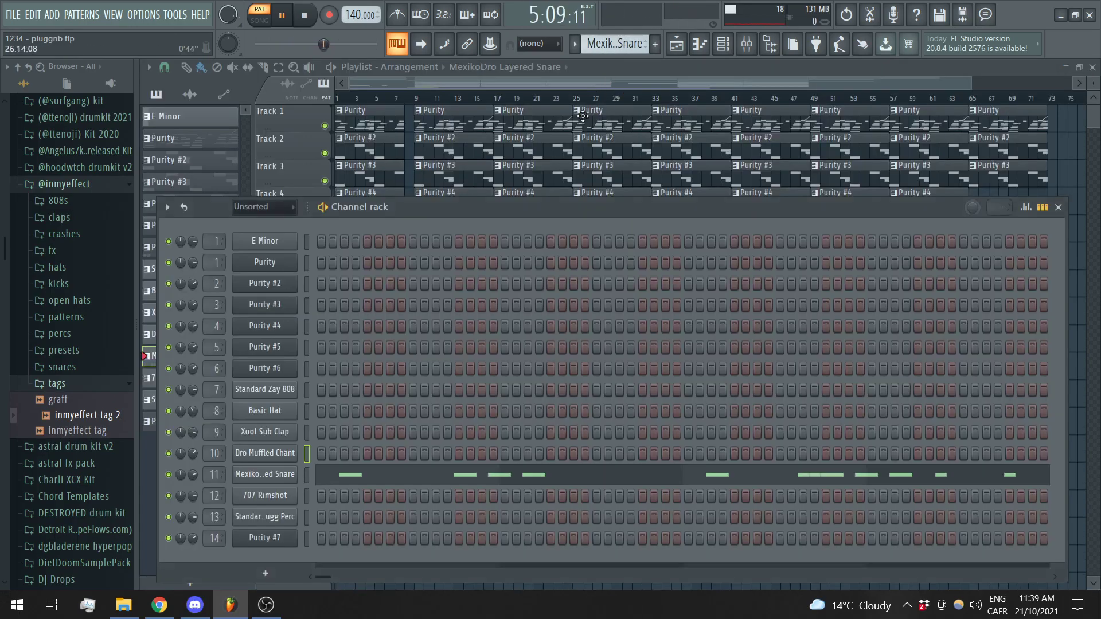
pyautogui.click(404, 484)
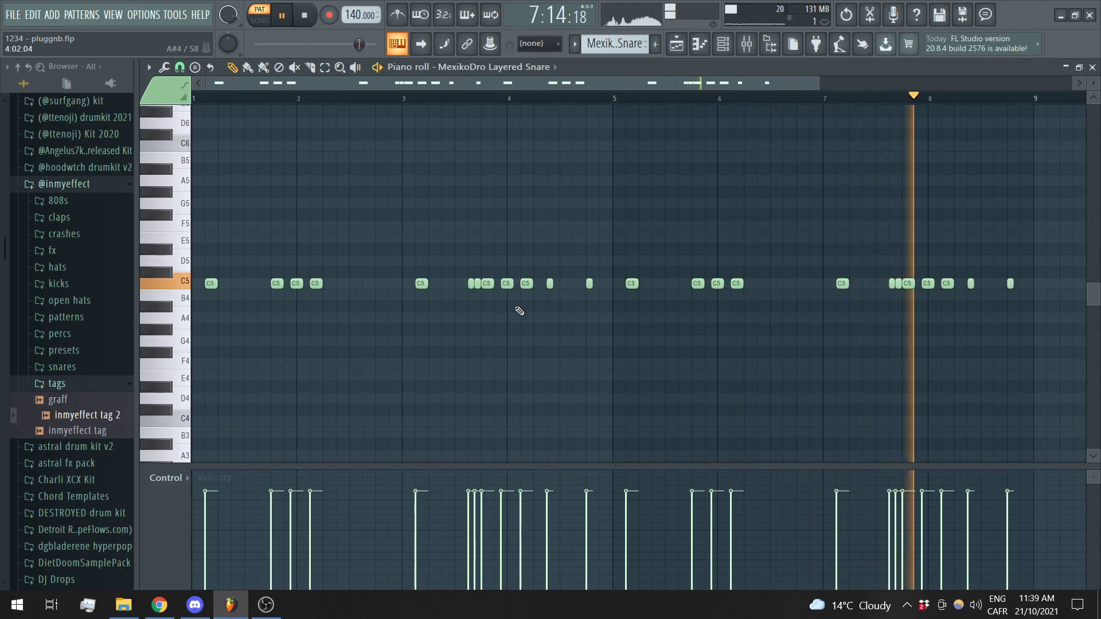
pyautogui.press('F7')
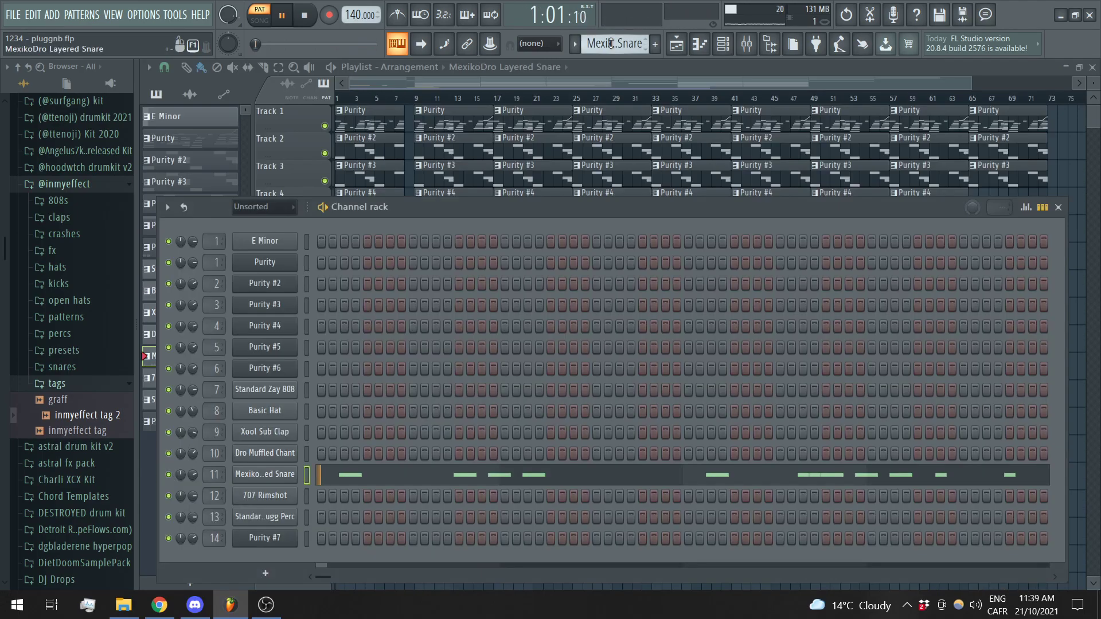
# Step: Switch to the 707 Rimshot pattern and play it with its hits shown in the piano roll
pyautogui.moveTo(615, 44); pyautogui.dragTo(614, 36)
pyautogui.press('space')
pyautogui.click(480, 494)
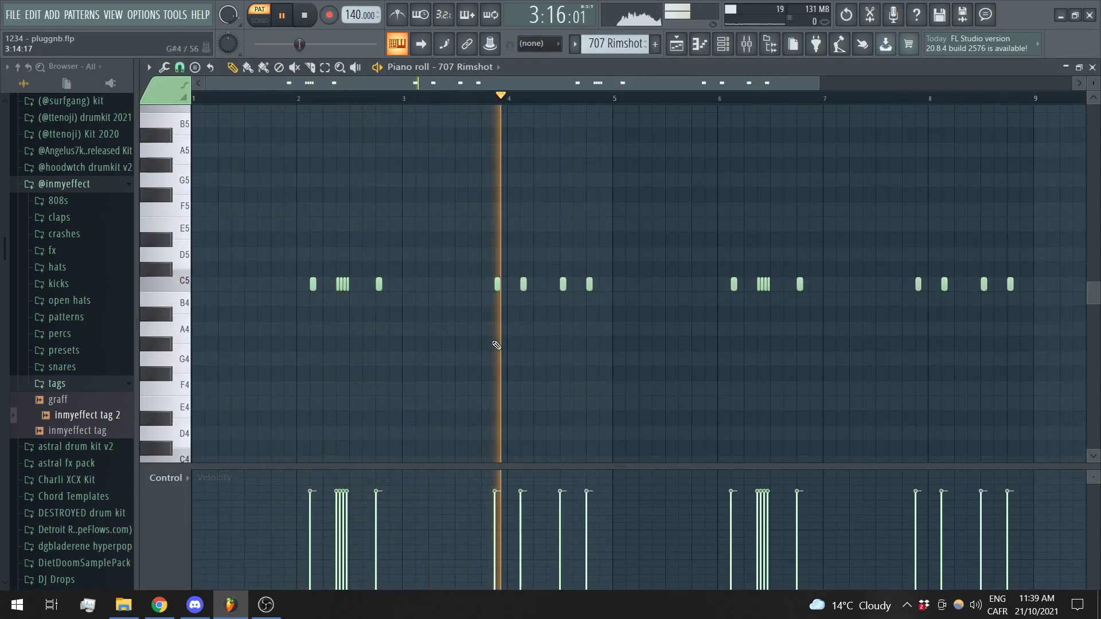
pyautogui.press('space')
pyautogui.press('F7')
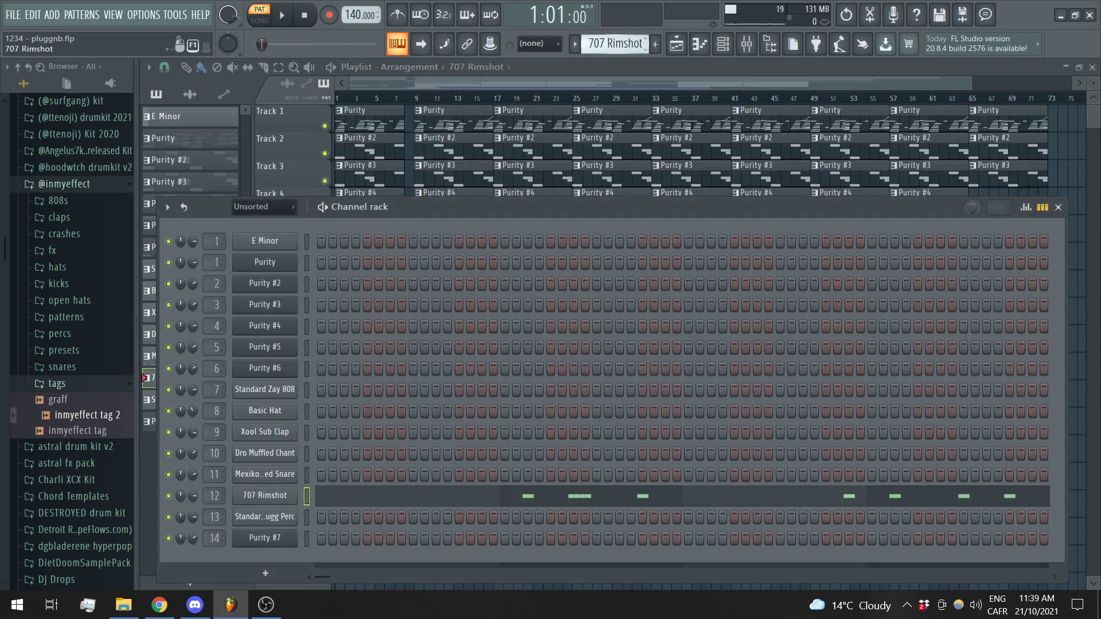
# Step: Switch to the Standard Plugg Perc pattern and review all its hits in the piano roll during playback
pyautogui.scroll(1, 620, 45)
pyautogui.click(498, 514)
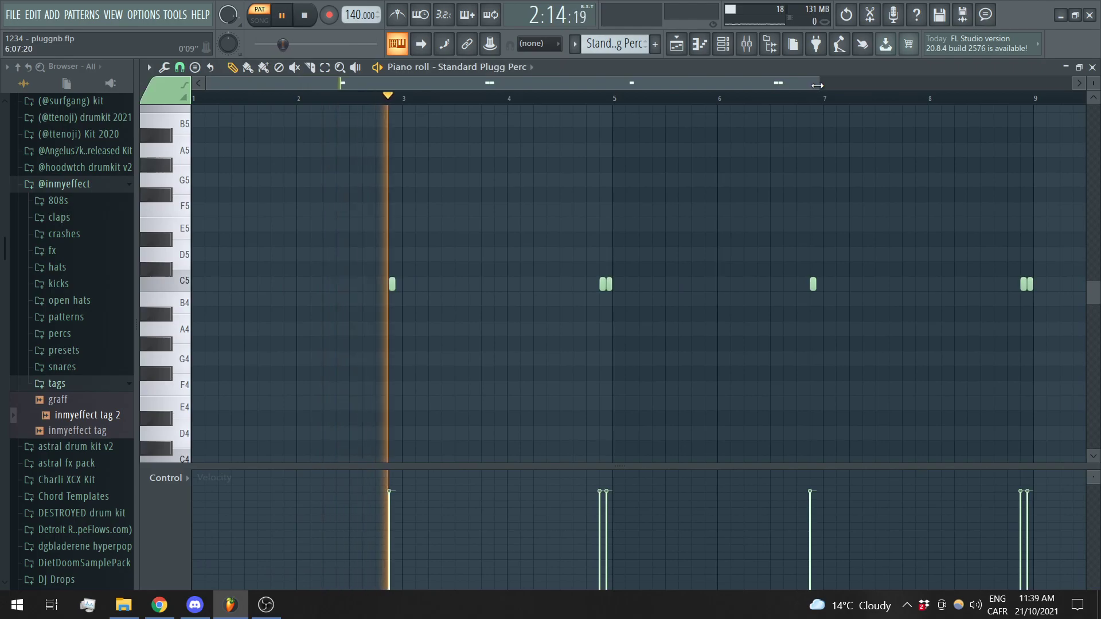
pyautogui.moveTo(811, 85); pyautogui.dragTo(1090, 108)
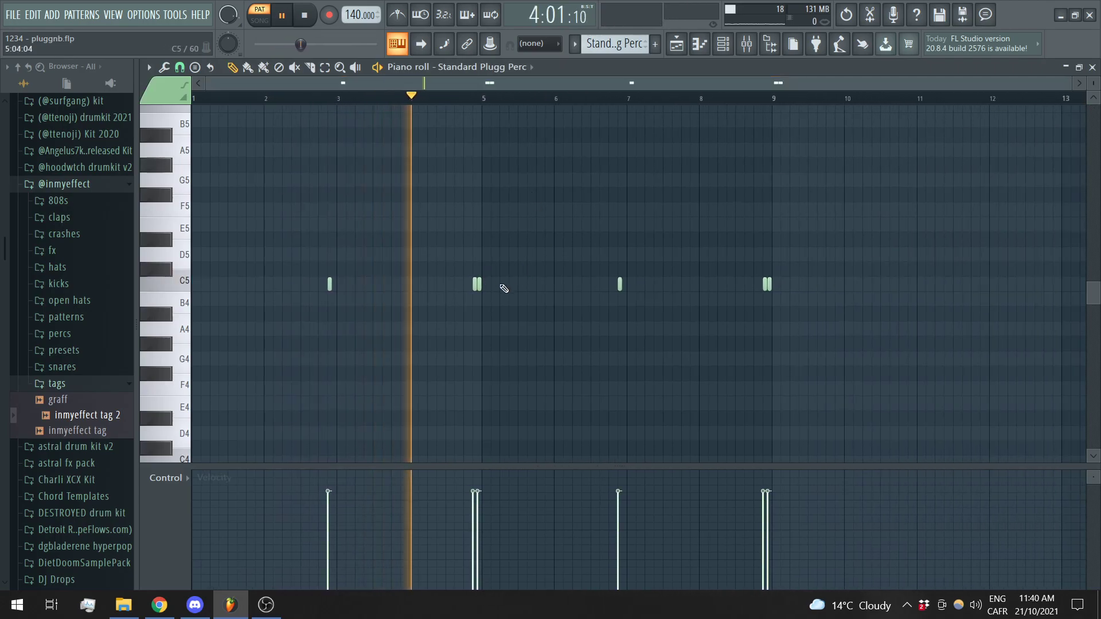
pyautogui.press('F7')
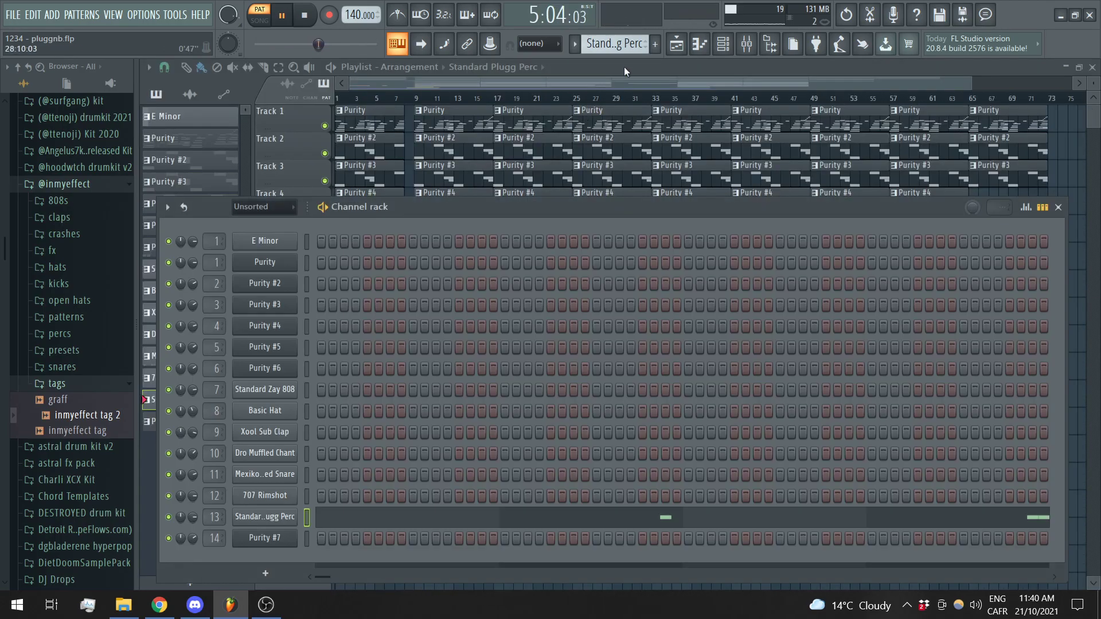
# Step: Switch to the Purity #7 pattern and play it from around bar 4 with its notes open in the piano roll
pyautogui.press('Up')
pyautogui.press('Down')
pyautogui.press('Down')
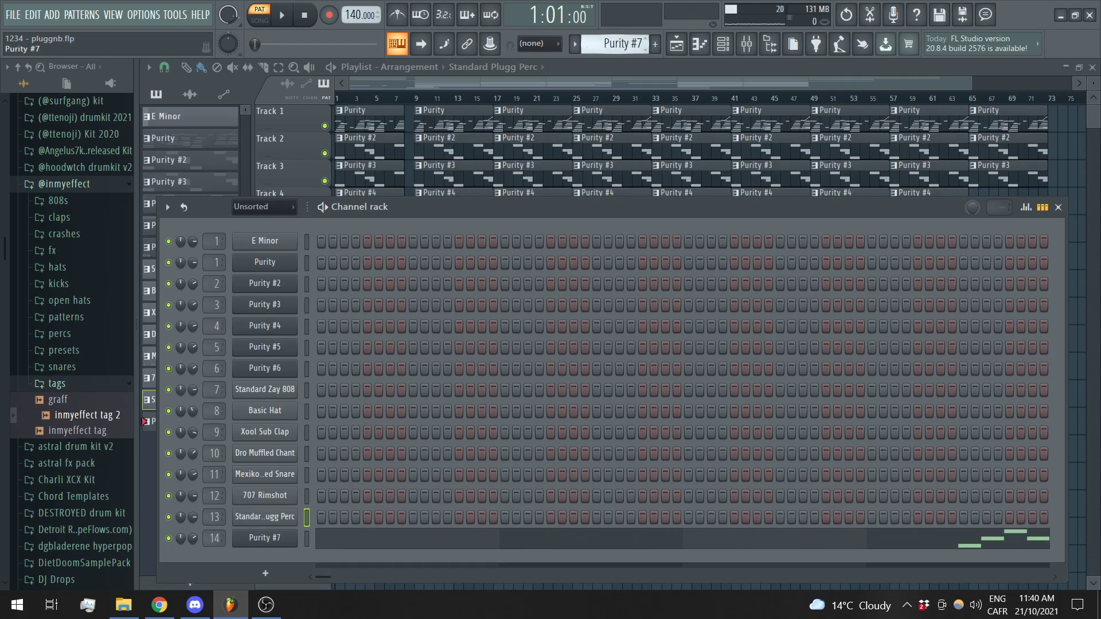
pyautogui.click(531, 541)
pyautogui.press('space')
pyautogui.keyDown('ctrl'); pyautogui.rightClick(635, 271); pyautogui.keyUp('ctrl')
pyautogui.click(528, 98)
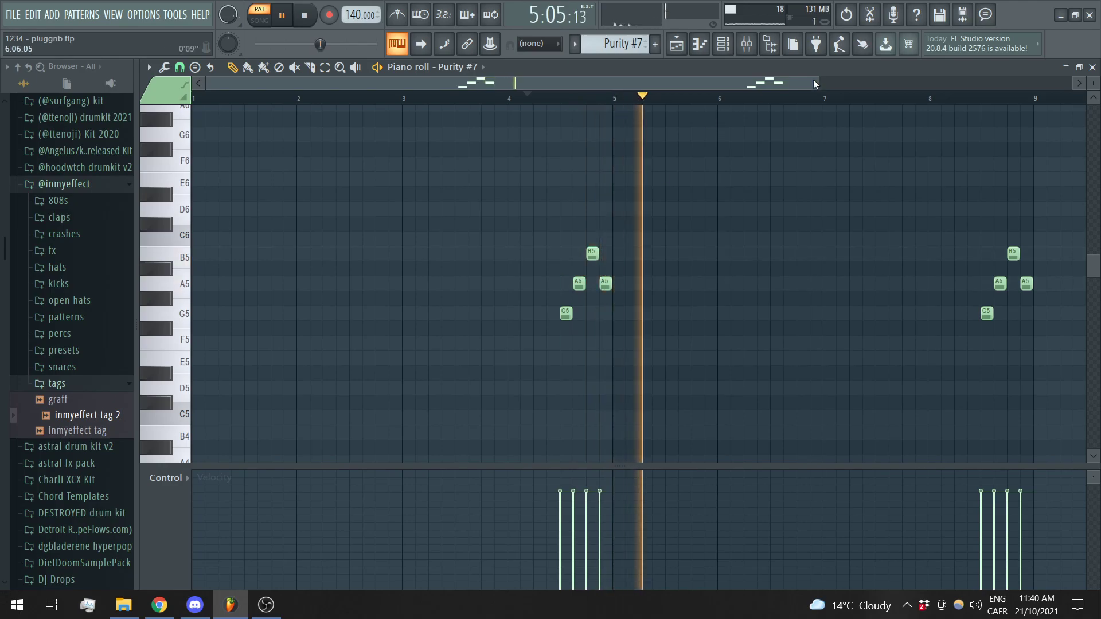
pyautogui.press('F7')
# Step: Select the E Minor pattern and play the full playlist arrangement in song mode from around bar 2
pyautogui.moveTo(617, 44); pyautogui.dragTo(616, 81)
pyautogui.click(349, 98)
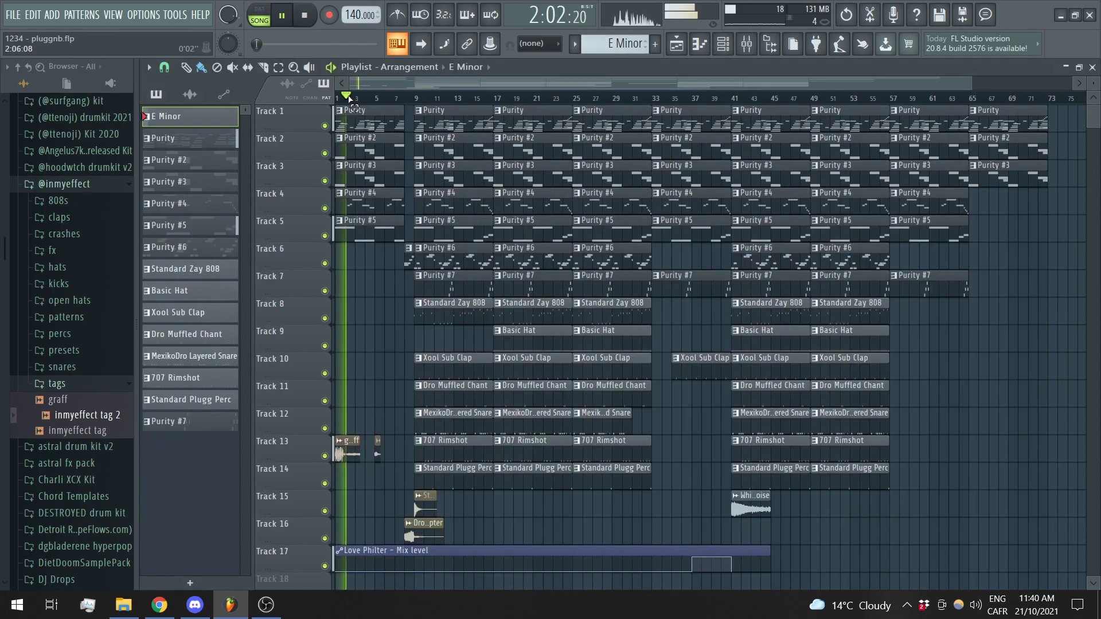